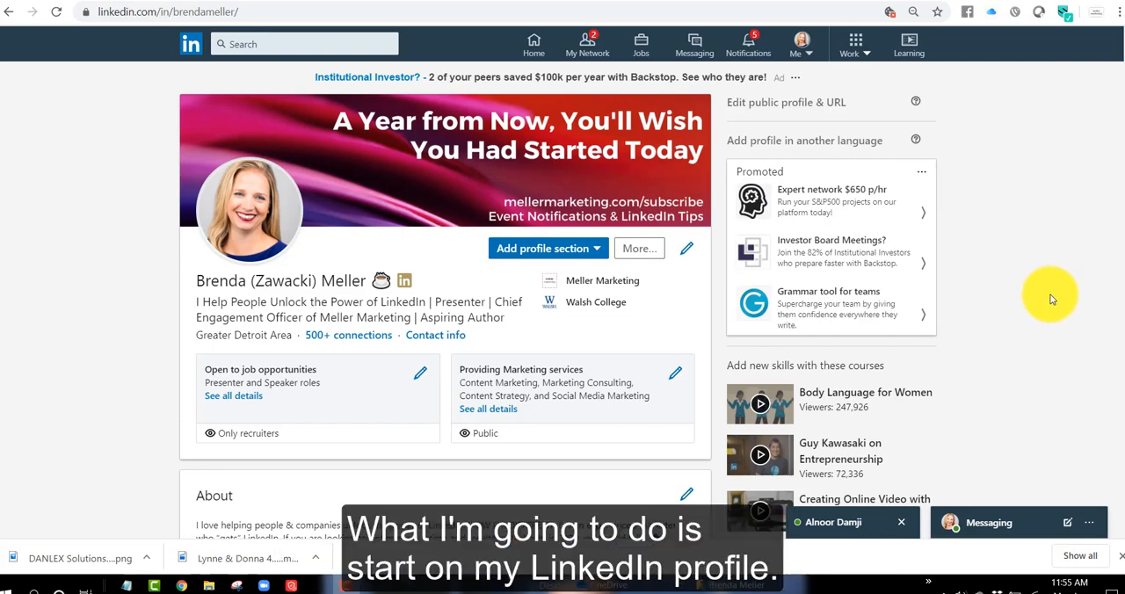
- Start a new position in the profile's Experience section with the title Marketing Director
{"action": "scroll", "coordinate": [1082, 287], "scroll_direction": "down", "scroll_amount": 10}
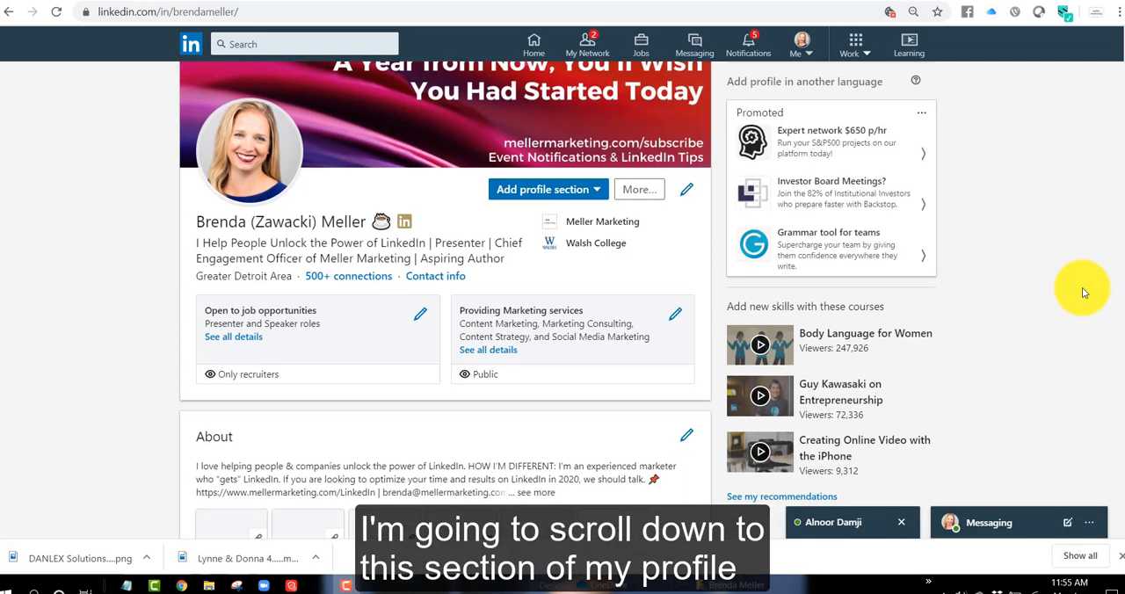
{"action": "scroll", "coordinate": [1082, 287], "scroll_direction": "down", "scroll_amount": 4}
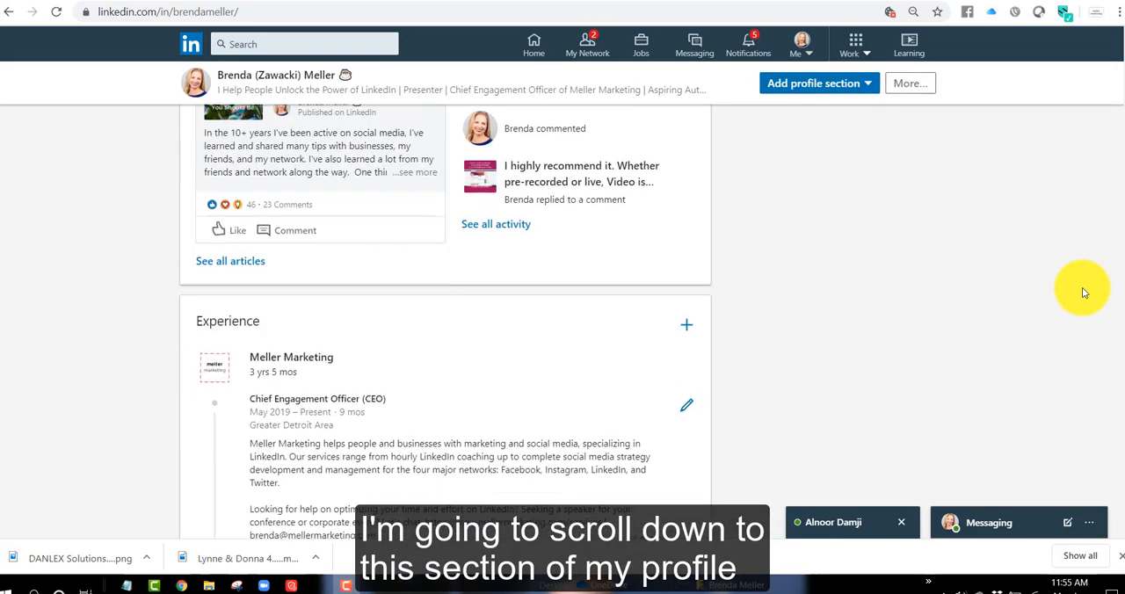
{"action": "scroll", "coordinate": [1082, 287], "scroll_direction": "up", "scroll_amount": 1}
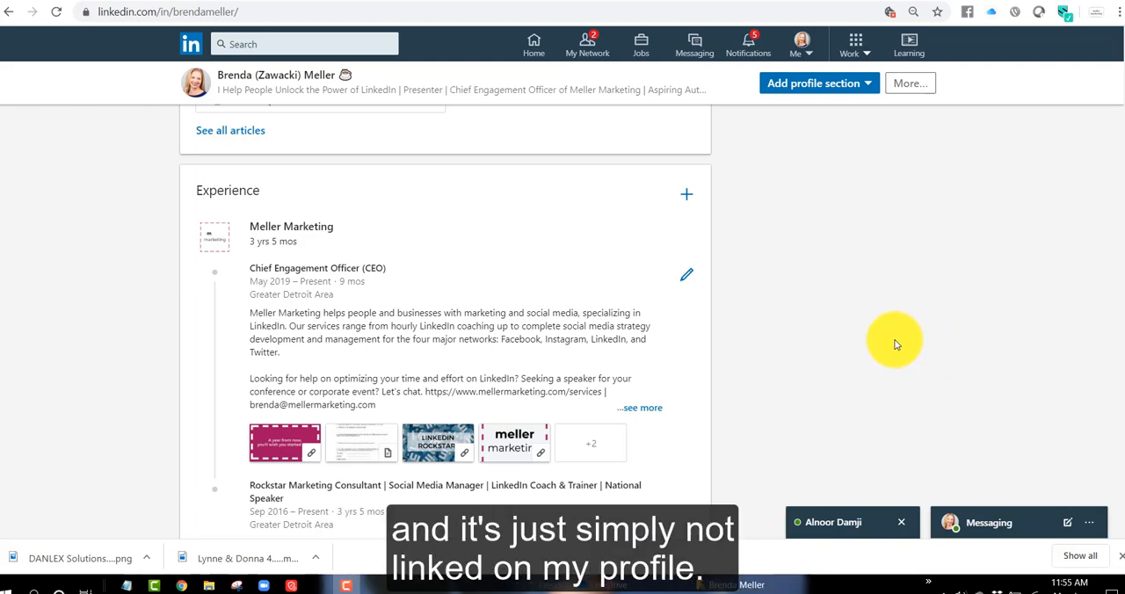
{"action": "left_click", "coordinate": [687, 198]}
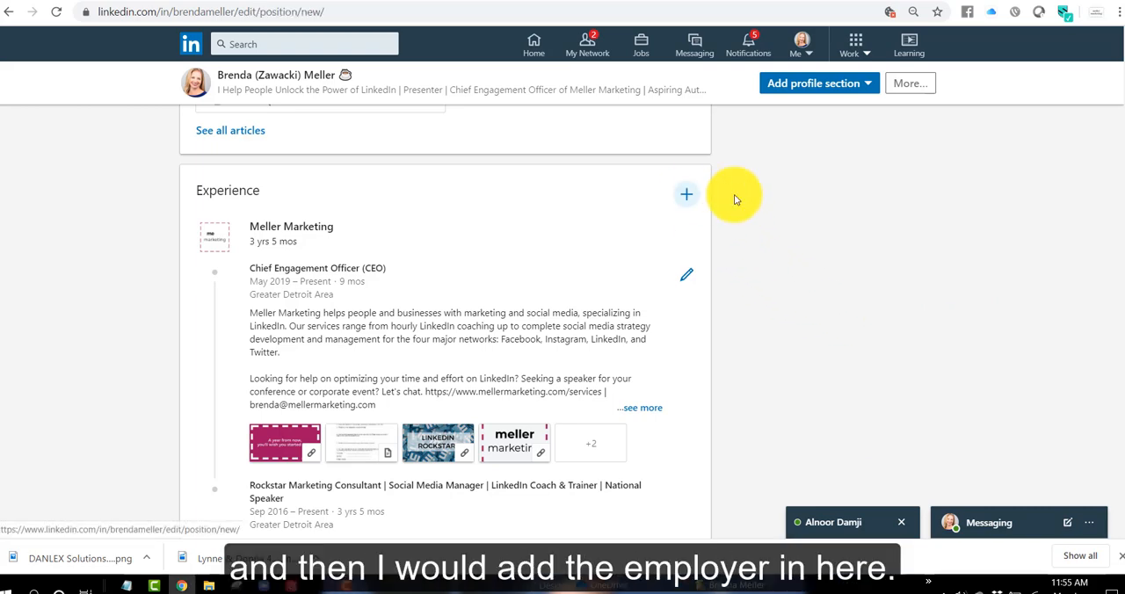
{"action": "left_click", "coordinate": [438, 131]}
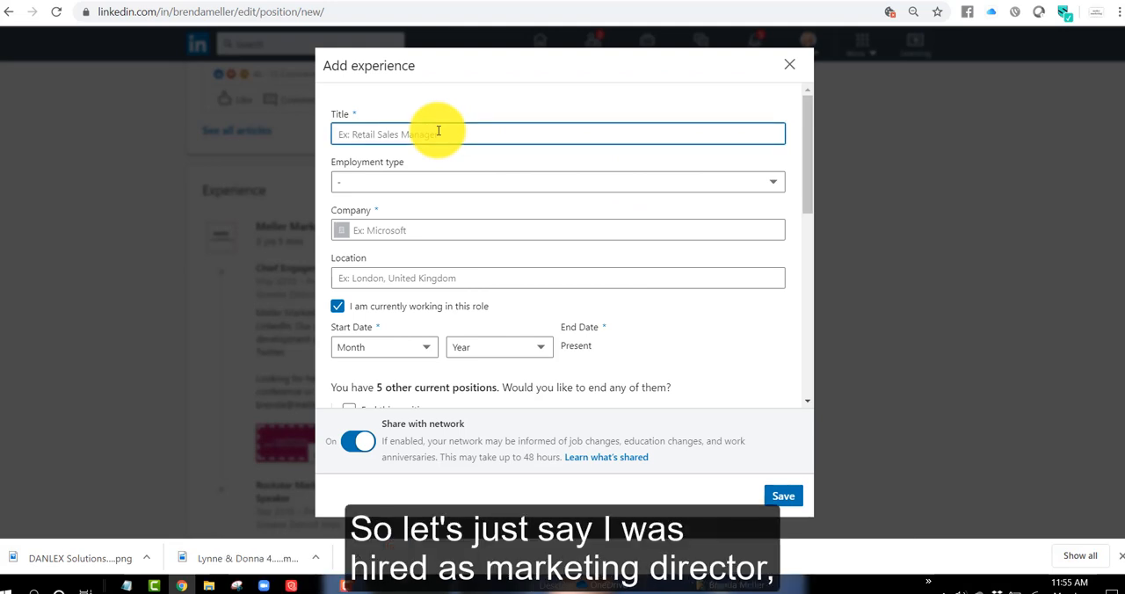
{"action": "type", "text": "Marketing Director"}
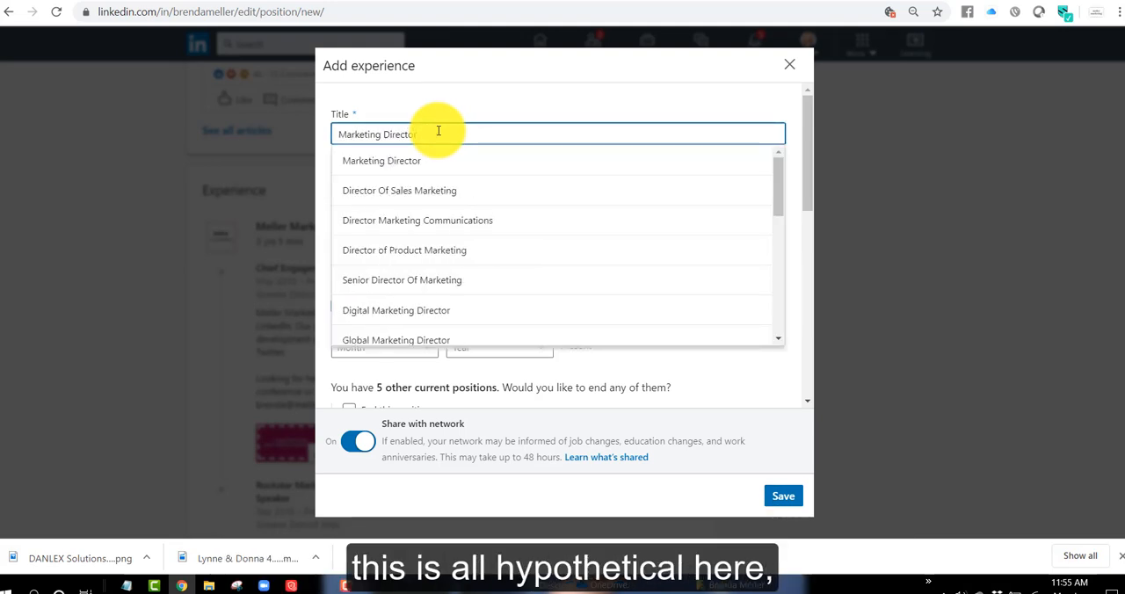
{"action": "left_click", "coordinate": [407, 158]}
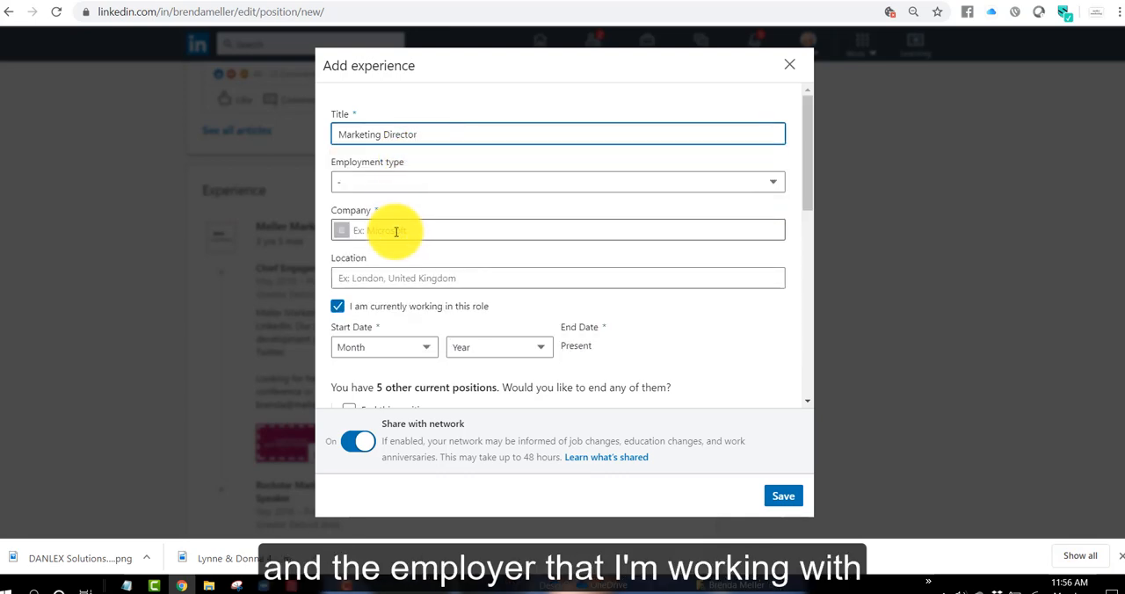
- Link the new position to the company page of RUBBER STAMPS UNLIMITED, INC
{"action": "left_click", "coordinate": [398, 230]}
{"action": "type", "text": "Rubb"}
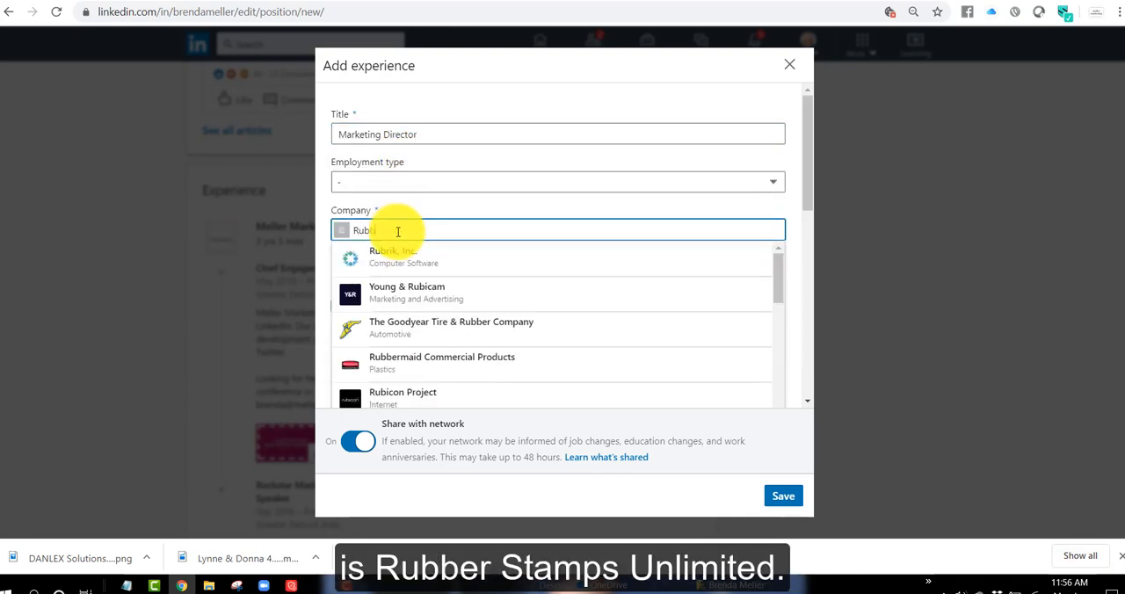
{"action": "type", "text": "er stamps"}
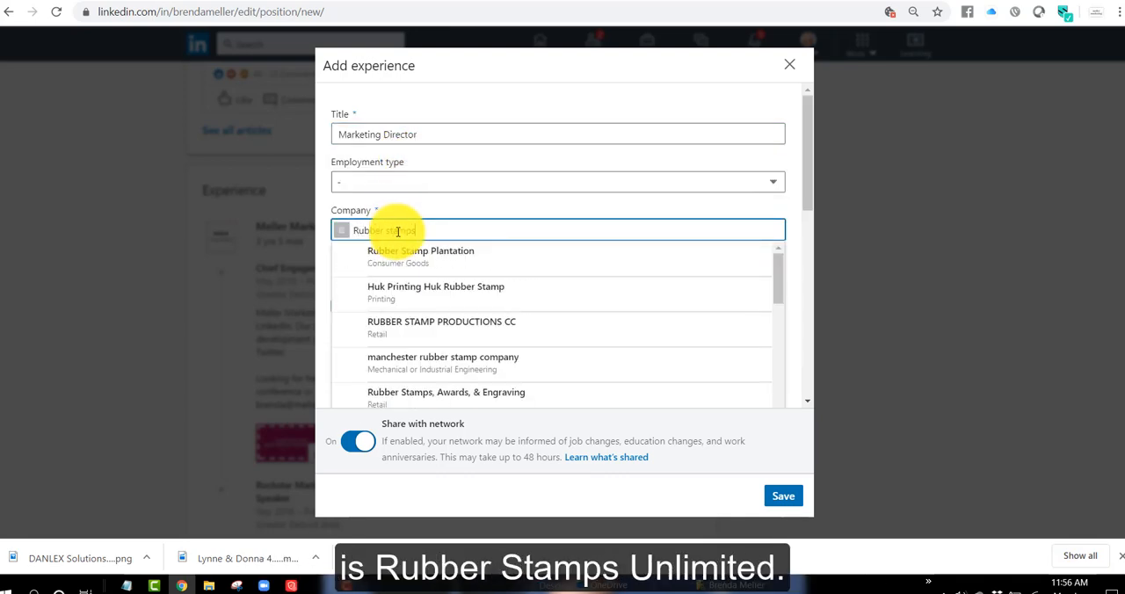
{"action": "type", "text": " unl"}
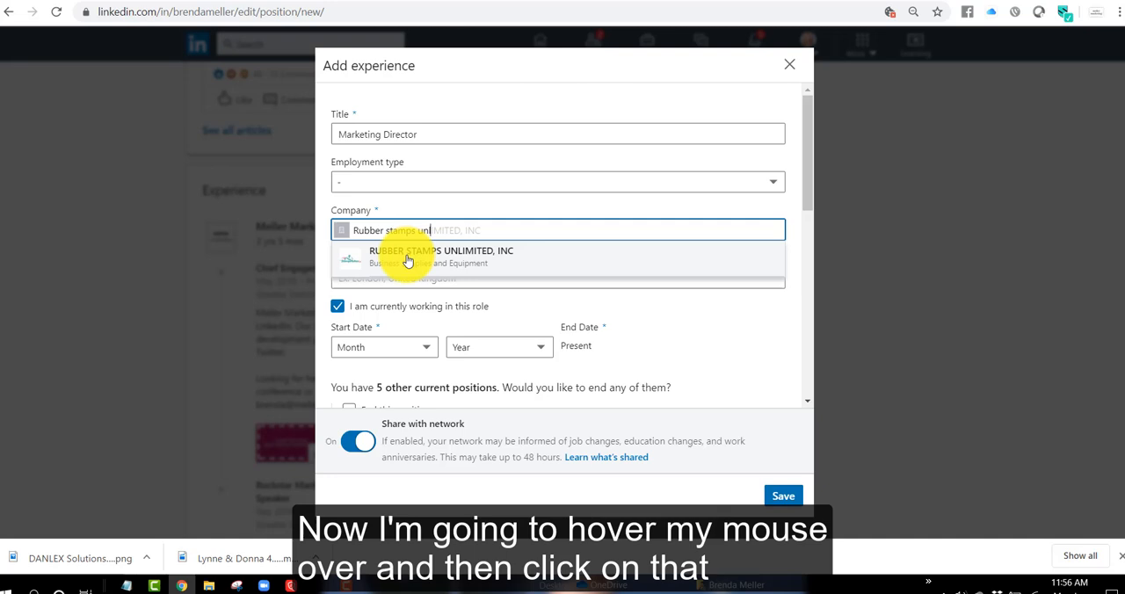
{"action": "left_click", "coordinate": [407, 260]}
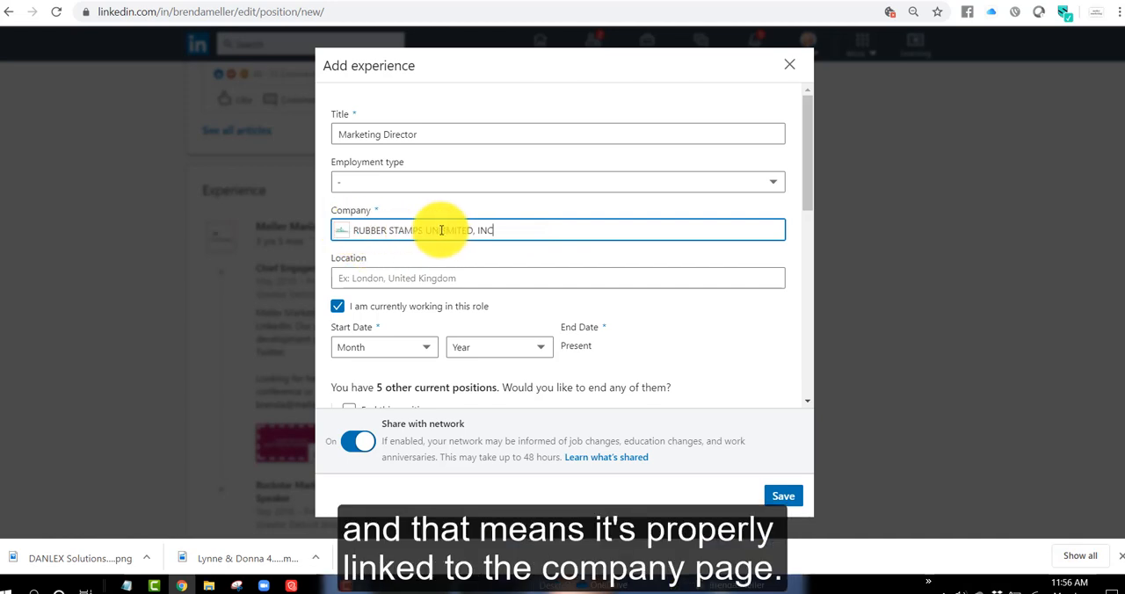
- Turn off the headline update for the new current position, and discard the unsaved experience entry
{"action": "scroll", "coordinate": [598, 264], "scroll_direction": "down", "scroll_amount": 2}
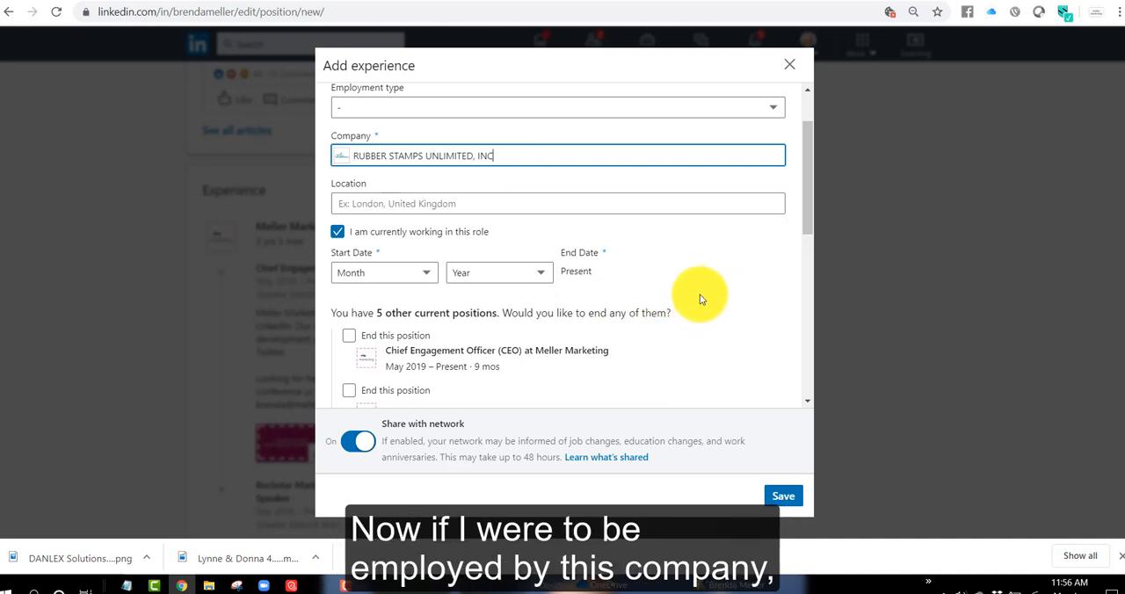
{"action": "left_click", "coordinate": [338, 232]}
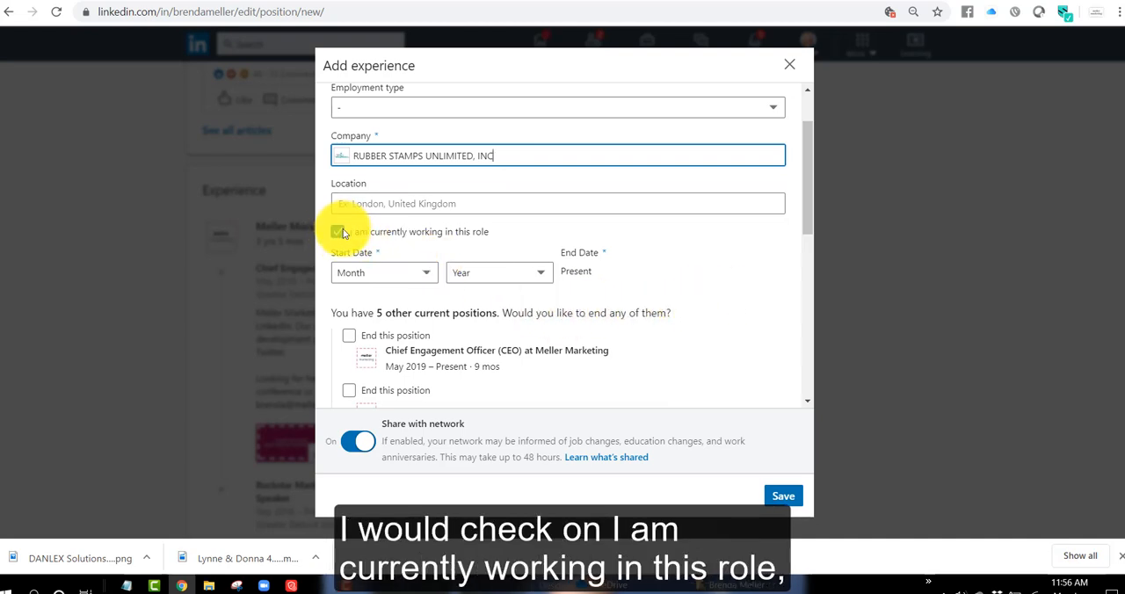
{"action": "scroll", "coordinate": [528, 271], "scroll_direction": "down", "scroll_amount": 4}
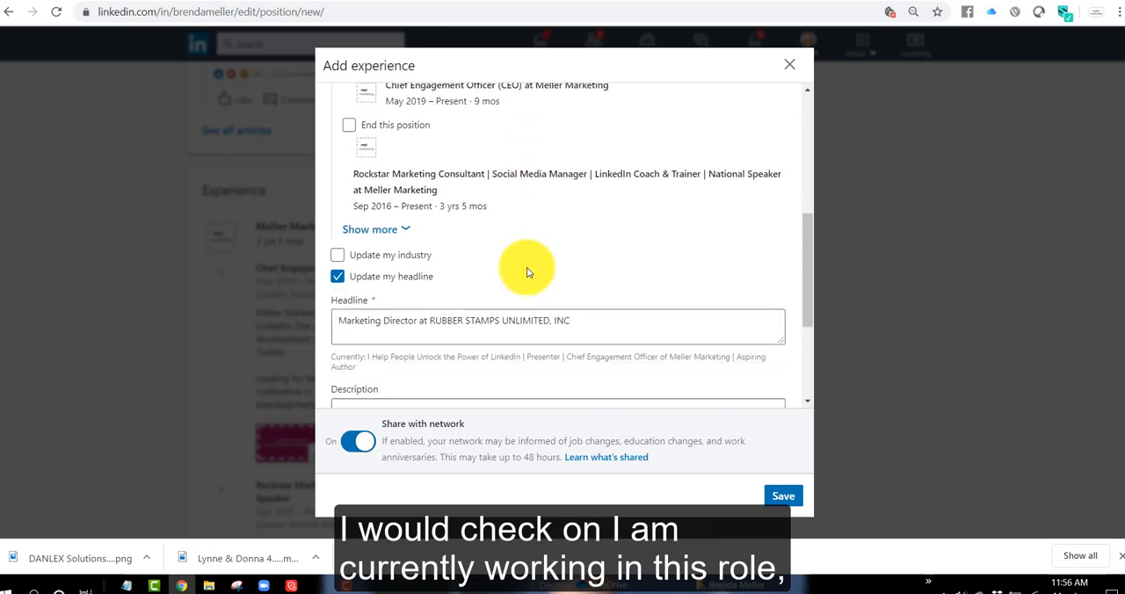
{"action": "left_click", "coordinate": [341, 247]}
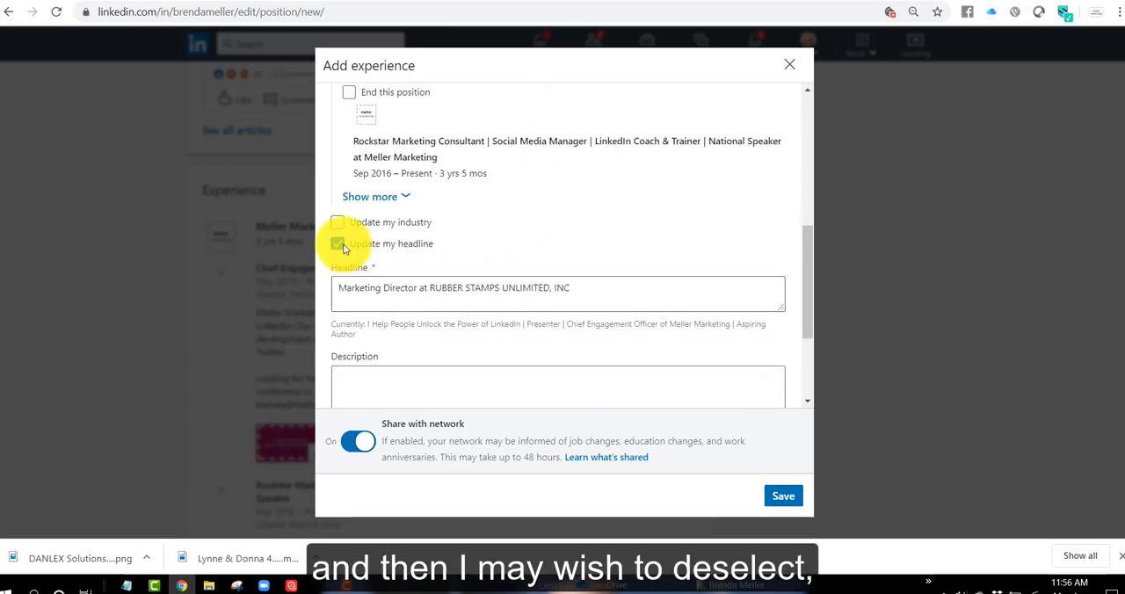
{"action": "scroll", "coordinate": [402, 188], "scroll_direction": "up", "scroll_amount": 2}
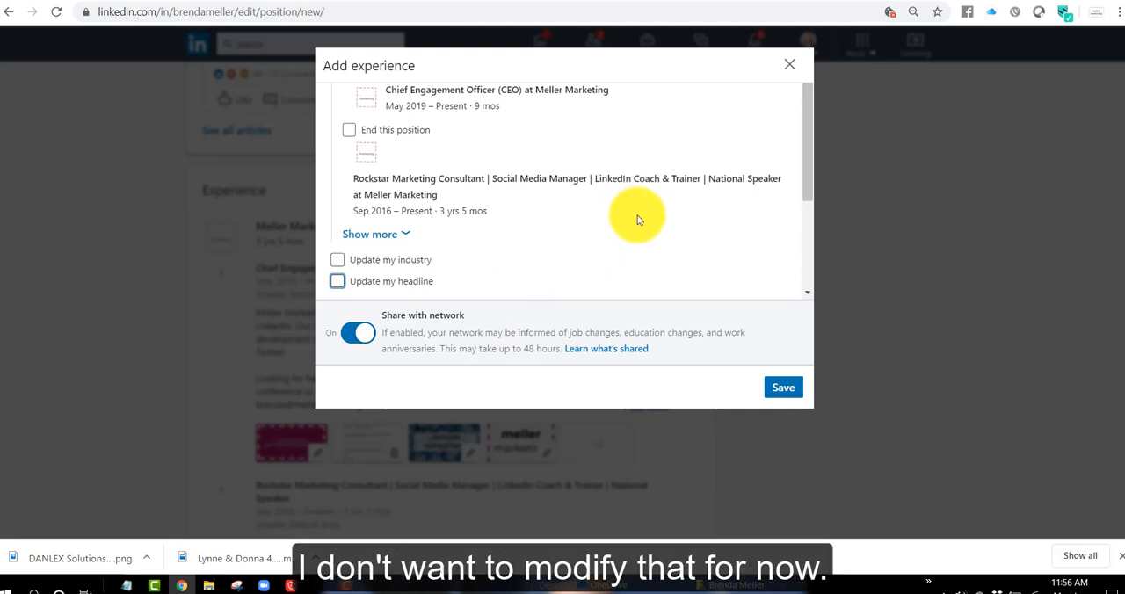
{"action": "scroll", "coordinate": [640, 220], "scroll_direction": "down", "scroll_amount": 4}
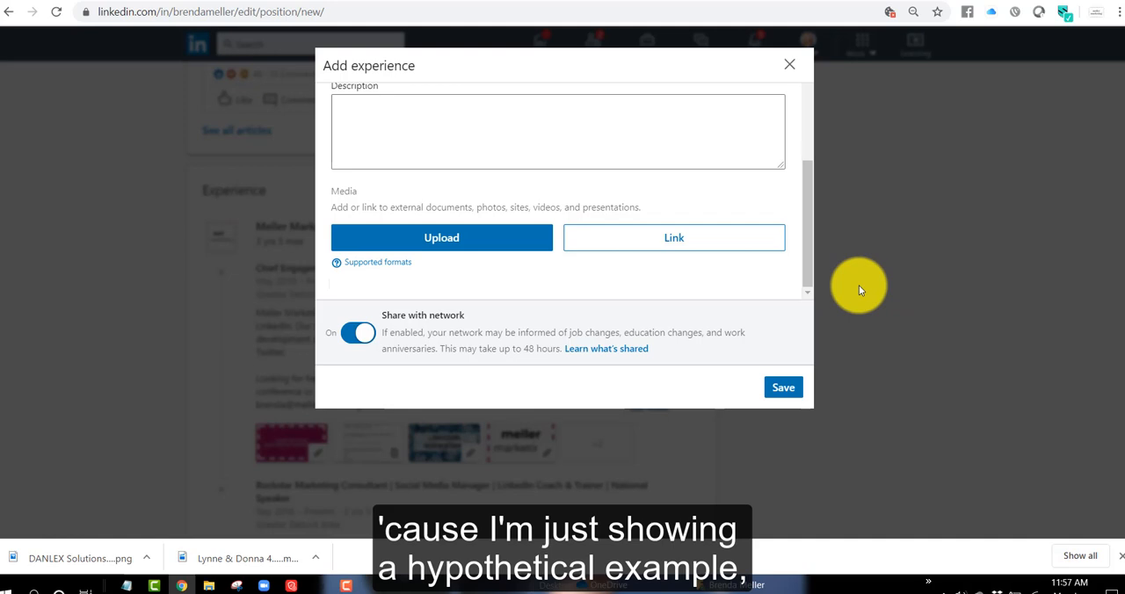
{"action": "left_click", "coordinate": [791, 65]}
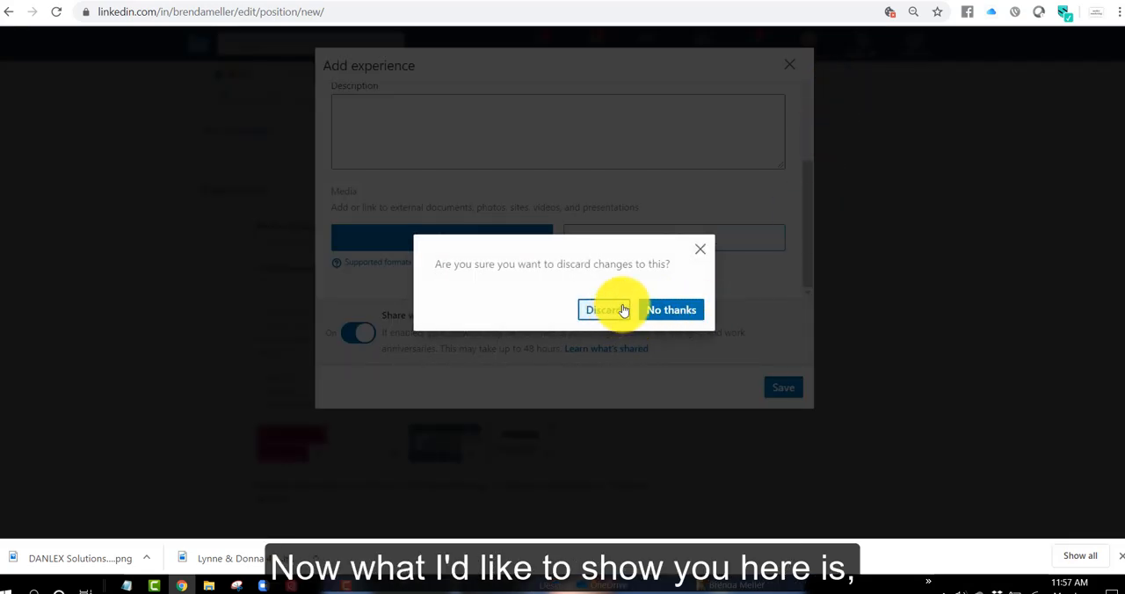
{"action": "left_click", "coordinate": [624, 310]}
- Expand the Experience section to show the remaining positions, down to the Area Marketing Coordinator entry
{"action": "scroll", "coordinate": [726, 325], "scroll_direction": "down", "scroll_amount": 13}
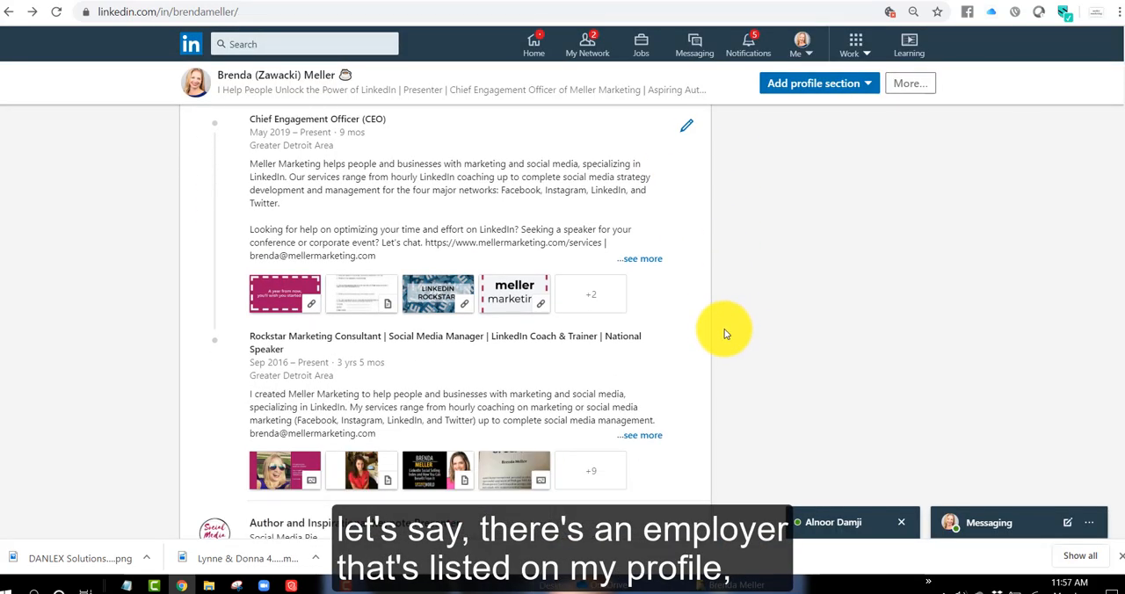
{"action": "scroll", "coordinate": [540, 352], "scroll_direction": "down", "scroll_amount": 4}
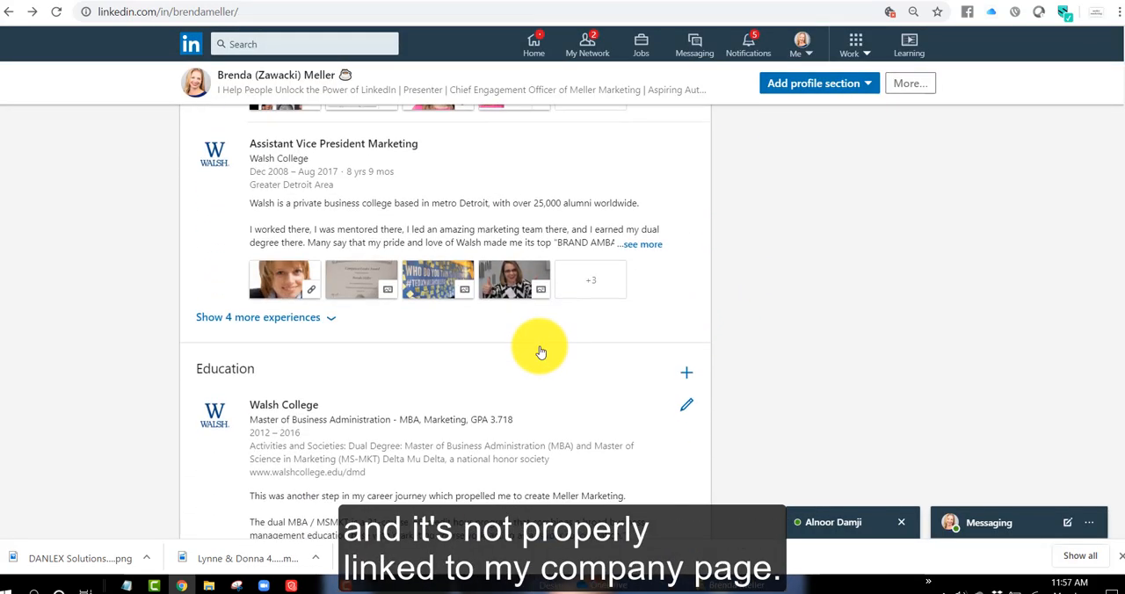
{"action": "scroll", "coordinate": [344, 232], "scroll_direction": "up", "scroll_amount": 2}
{"action": "left_click", "coordinate": [253, 257]}
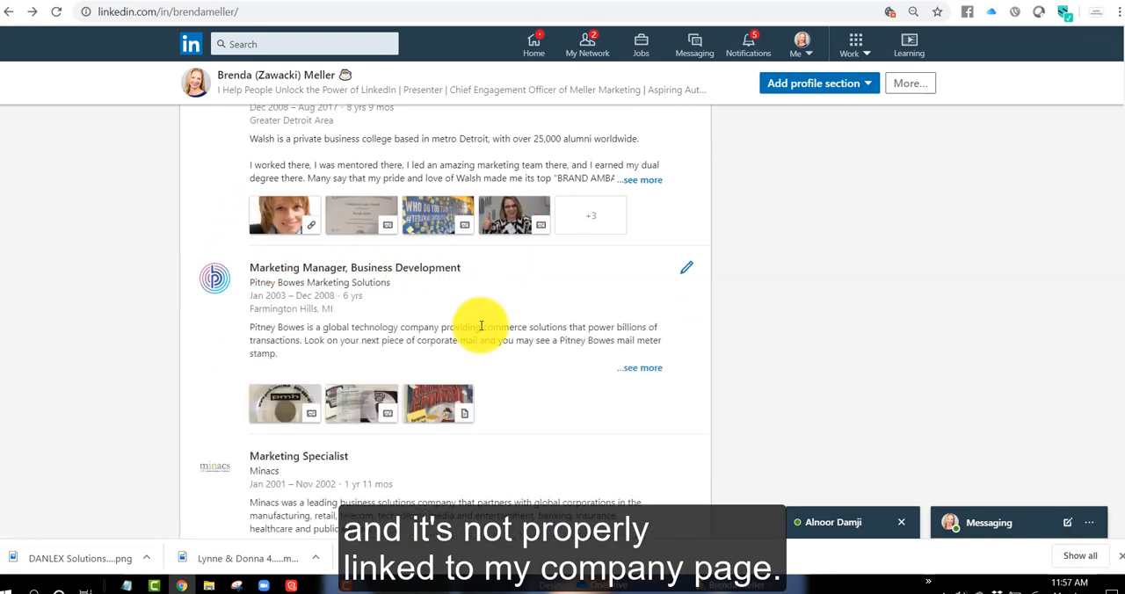
{"action": "scroll", "coordinate": [478, 327], "scroll_direction": "down", "scroll_amount": 4}
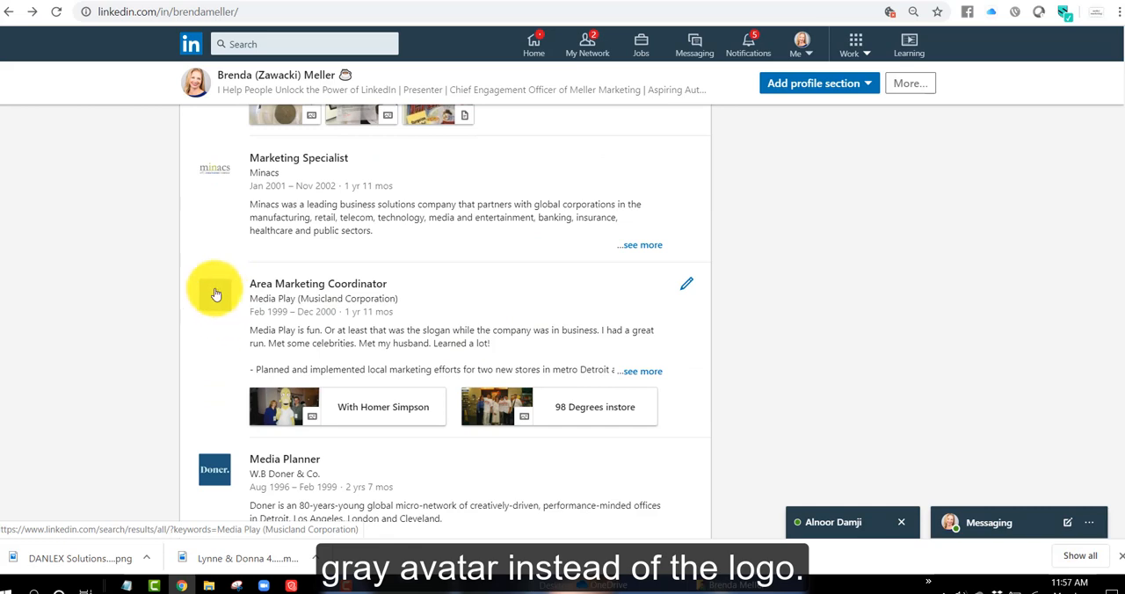
- Change the company of the Area Marketing Coordinator position to the Best Buy page, and discard the edit
{"action": "left_click", "coordinate": [688, 289]}
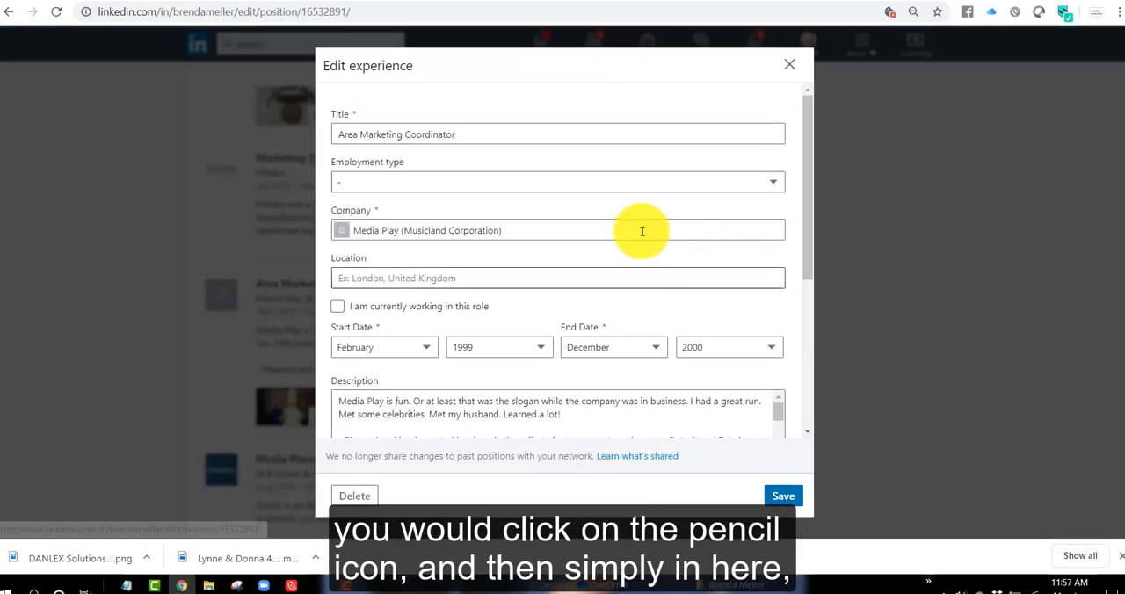
{"action": "left_click", "coordinate": [549, 223]}
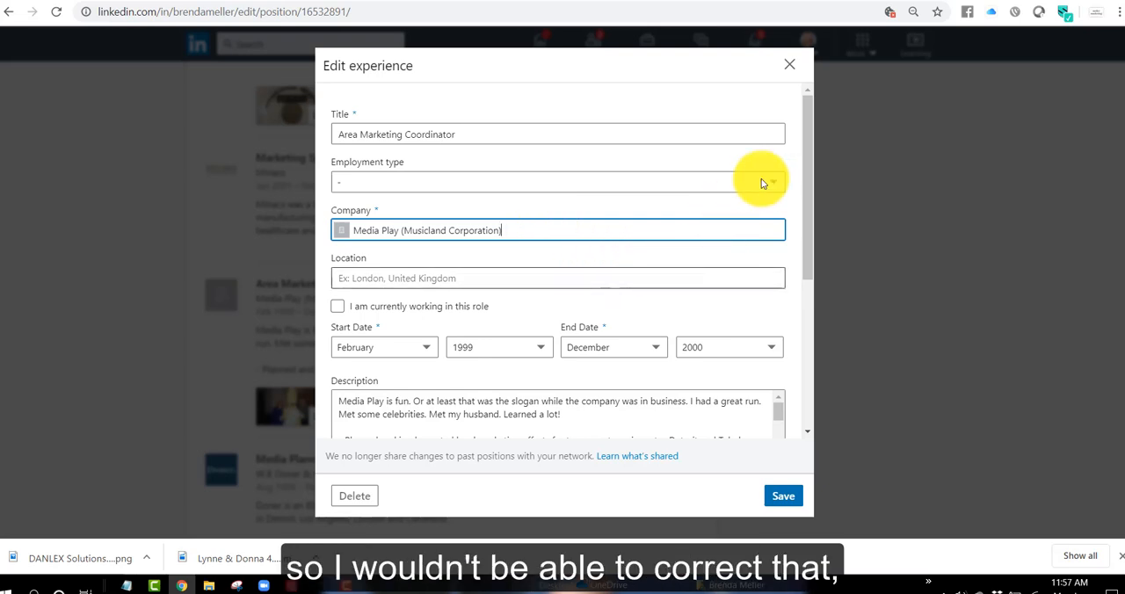
{"action": "left_click_drag", "start_coordinate": [590, 230], "coordinate": [291, 234]}
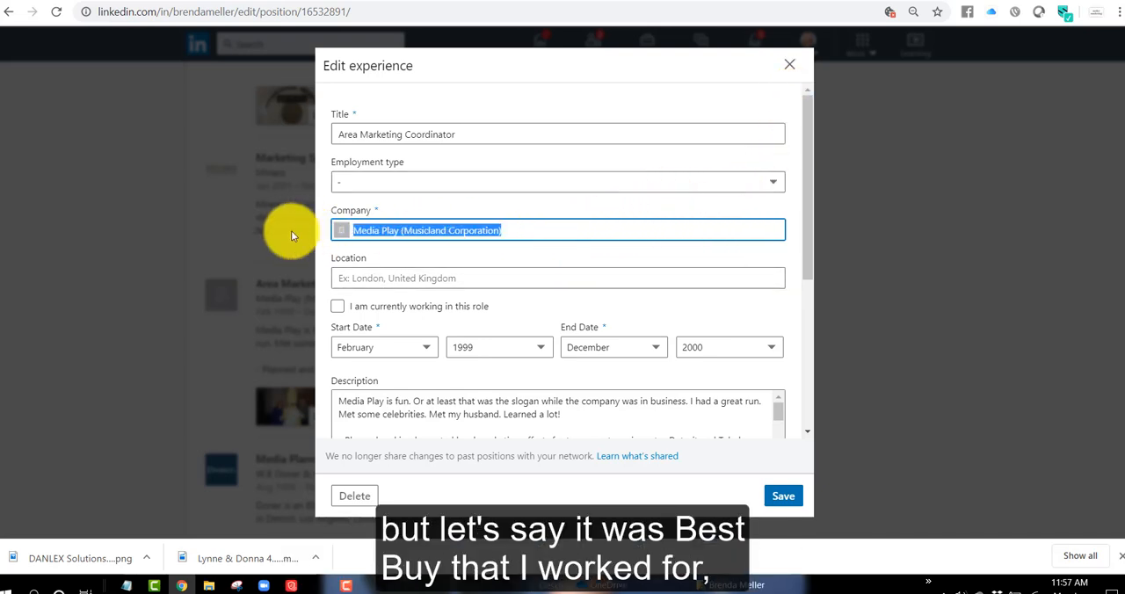
{"action": "type", "text": "Best buy"}
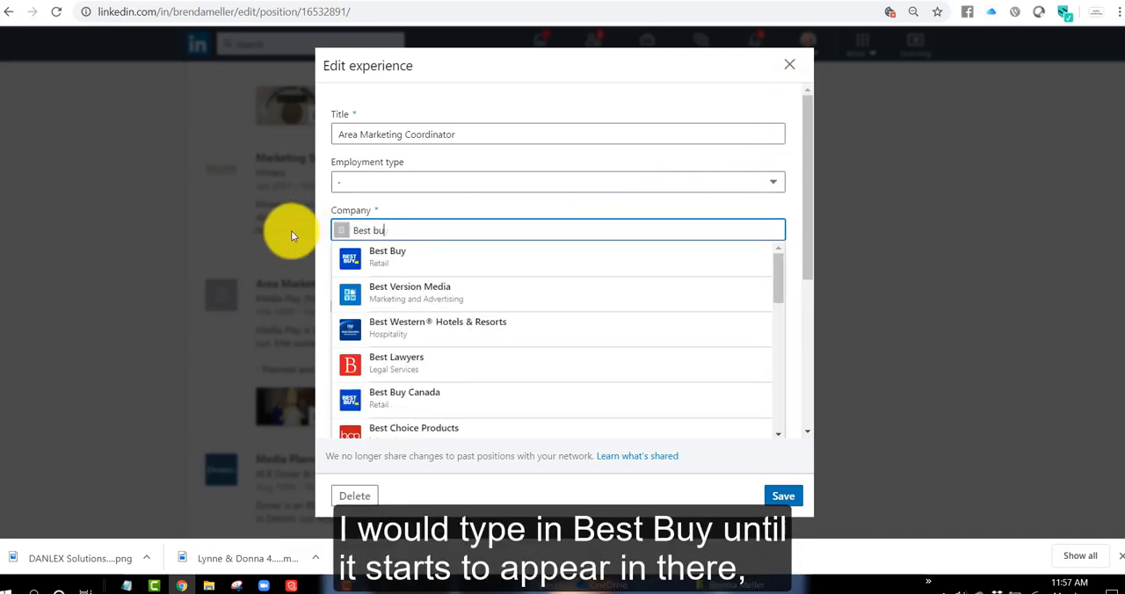
{"action": "left_click", "coordinate": [353, 256]}
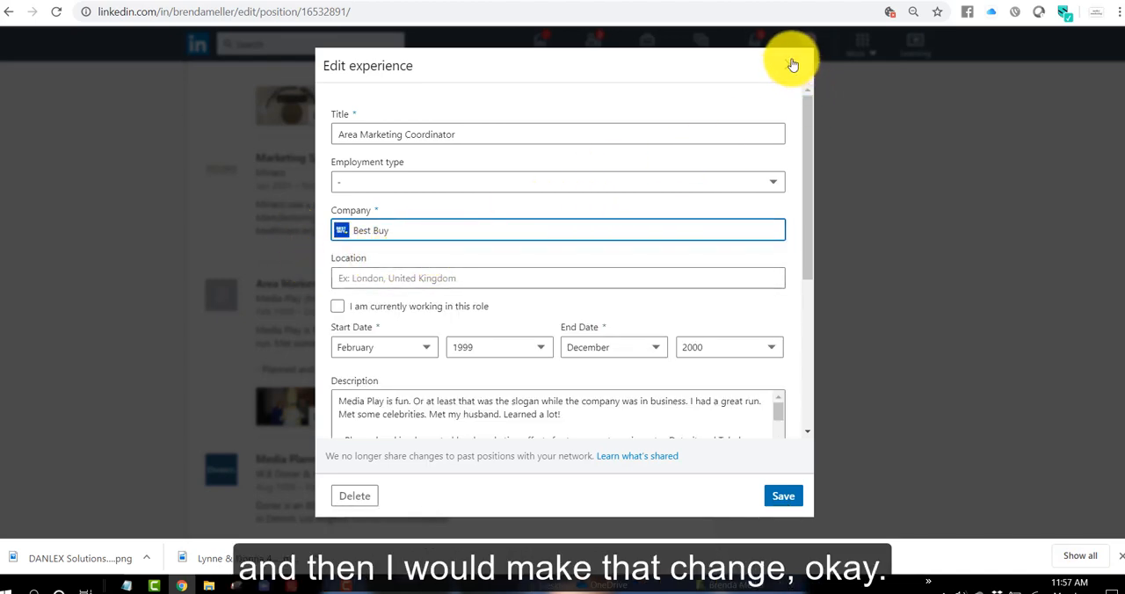
{"action": "left_click", "coordinate": [792, 65]}
{"action": "left_click", "coordinate": [620, 312]}
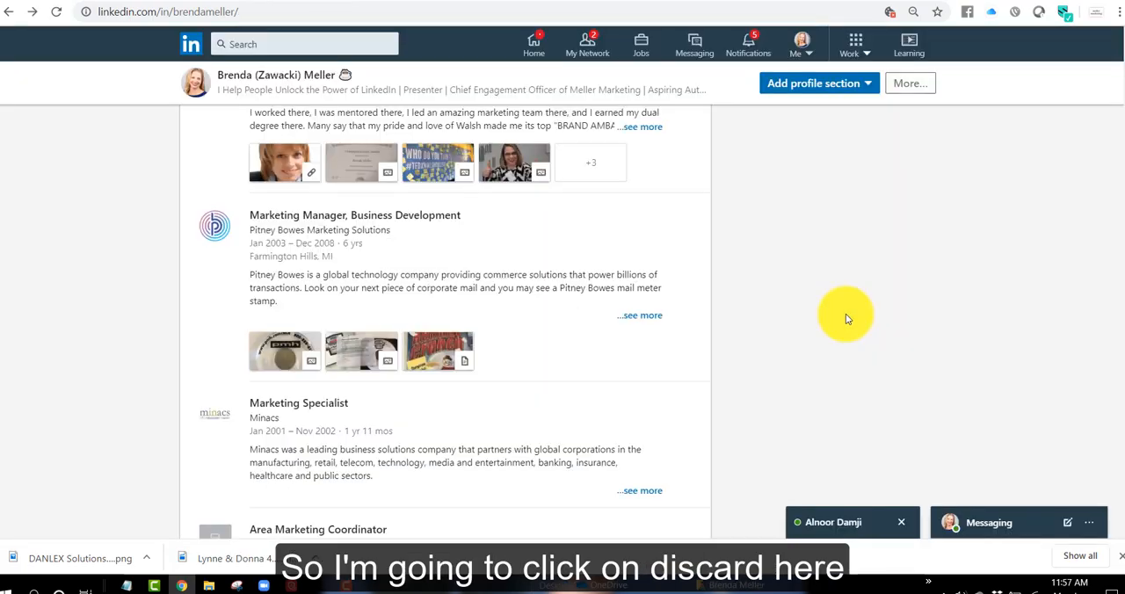
- Open the Meller Marketing company page through its logo in the Experience section and view it as a member
{"action": "scroll", "coordinate": [673, 346], "scroll_direction": "up", "scroll_amount": 10}
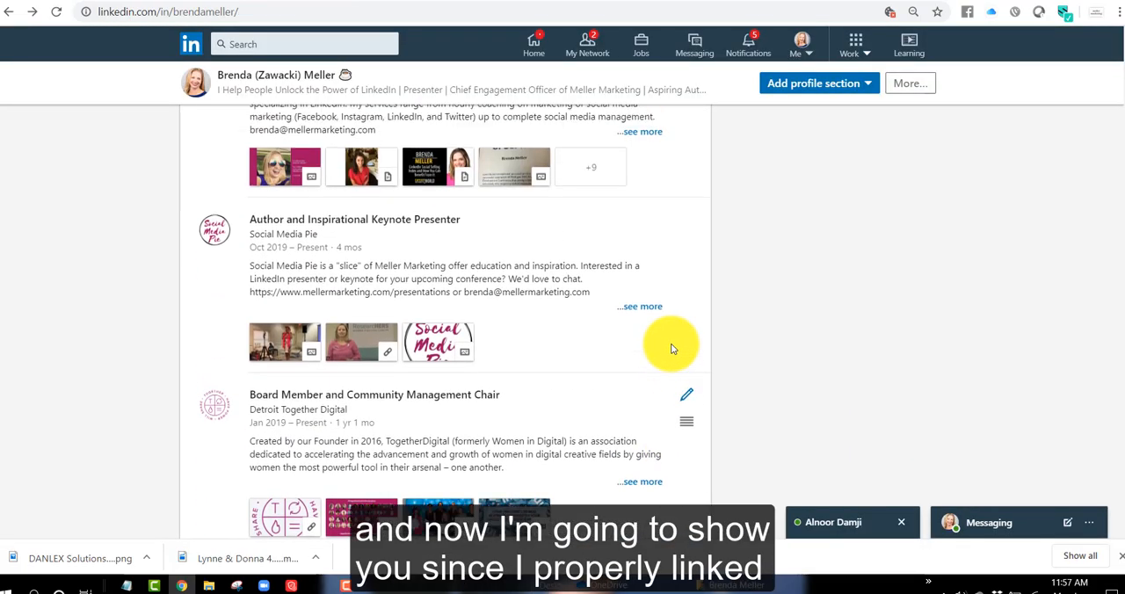
{"action": "scroll", "coordinate": [673, 349], "scroll_direction": "up", "scroll_amount": 8}
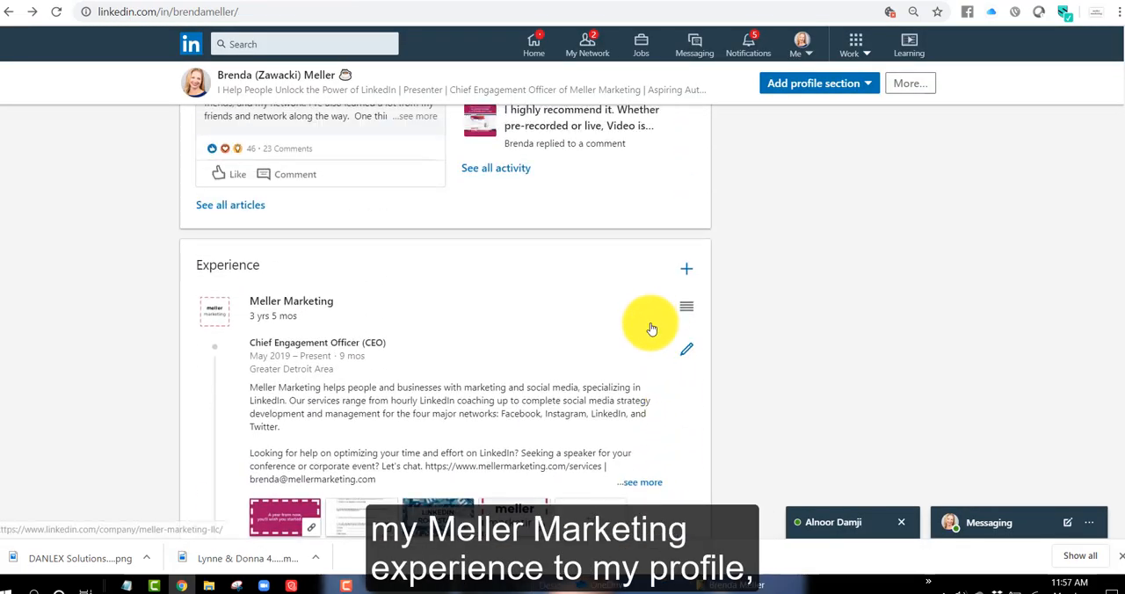
{"action": "left_click", "coordinate": [215, 313]}
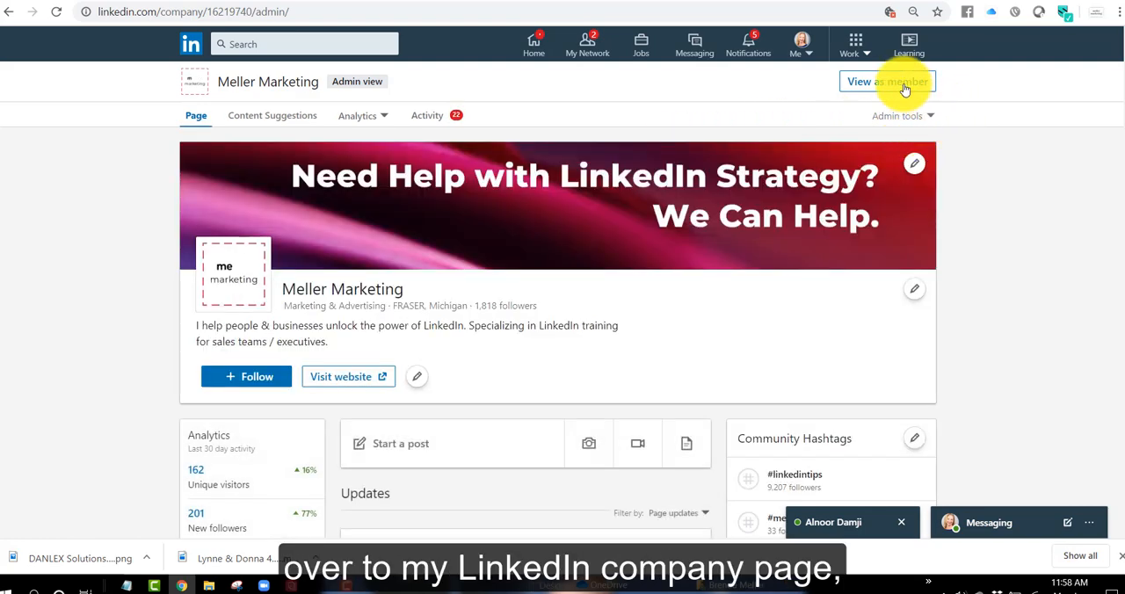
{"action": "left_click", "coordinate": [904, 85]}
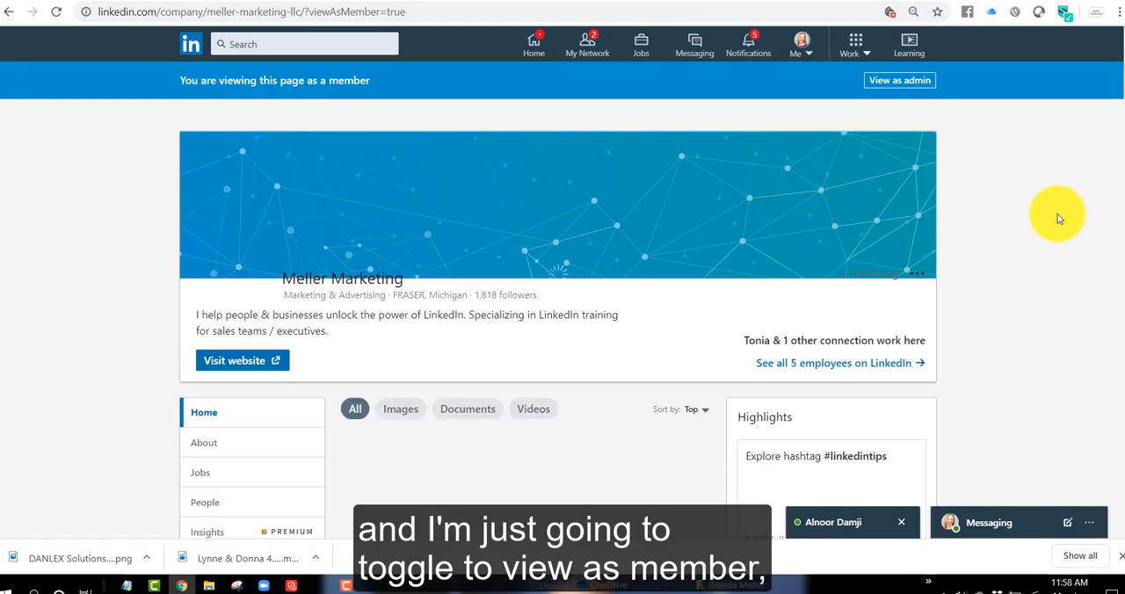
- Look through the company page's posts and highlights, and read the overview in its About section
{"action": "scroll", "coordinate": [1054, 220], "scroll_direction": "down", "scroll_amount": 1}
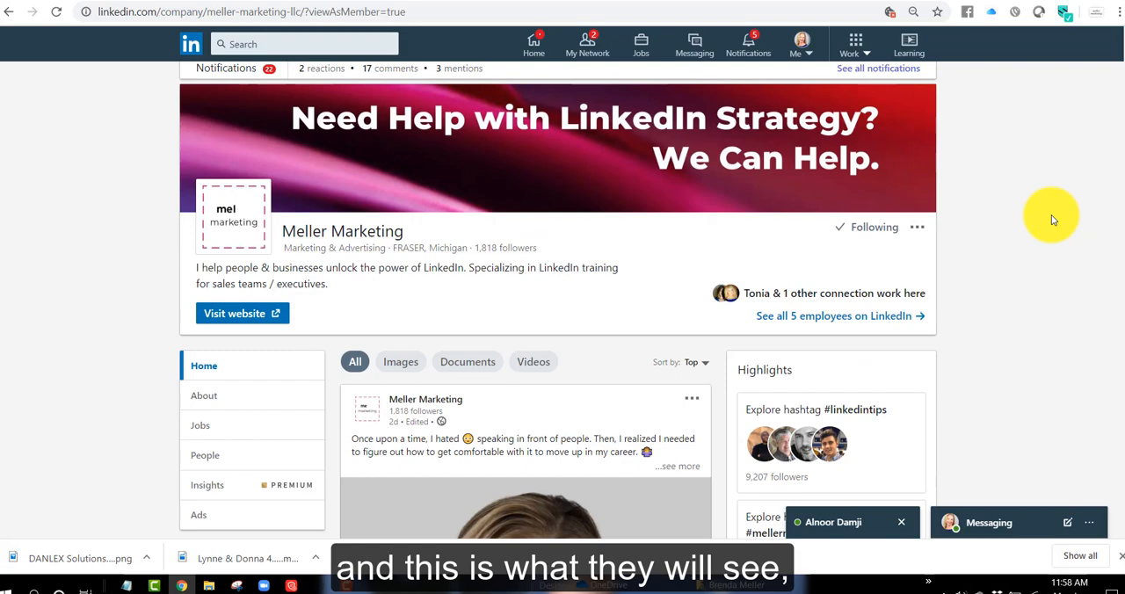
{"action": "scroll", "coordinate": [1052, 214], "scroll_direction": "down", "scroll_amount": 2}
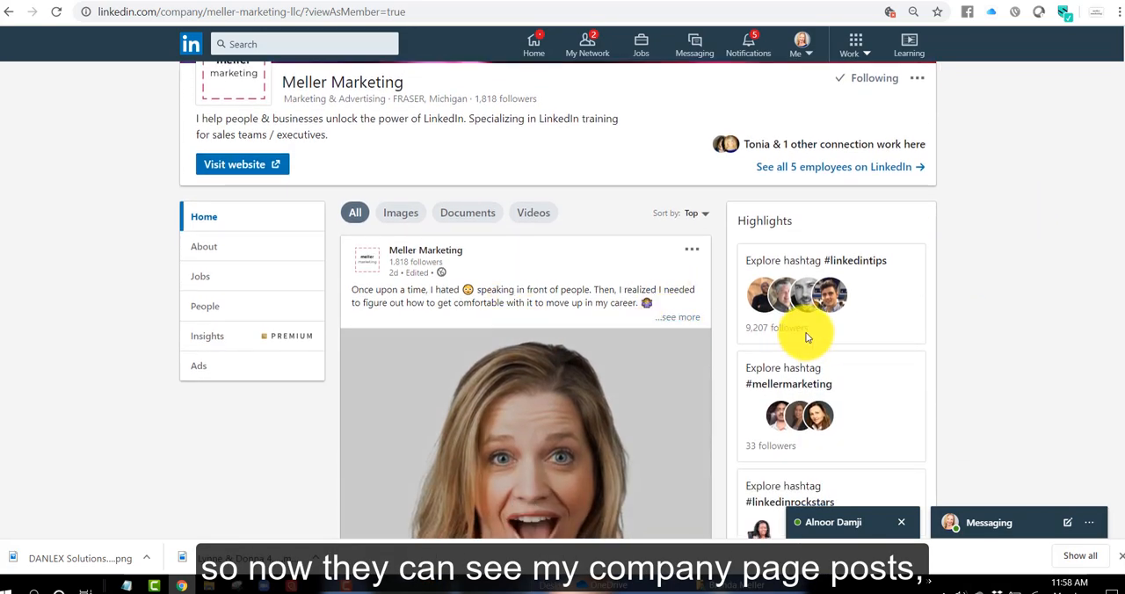
{"action": "left_click", "coordinate": [234, 247]}
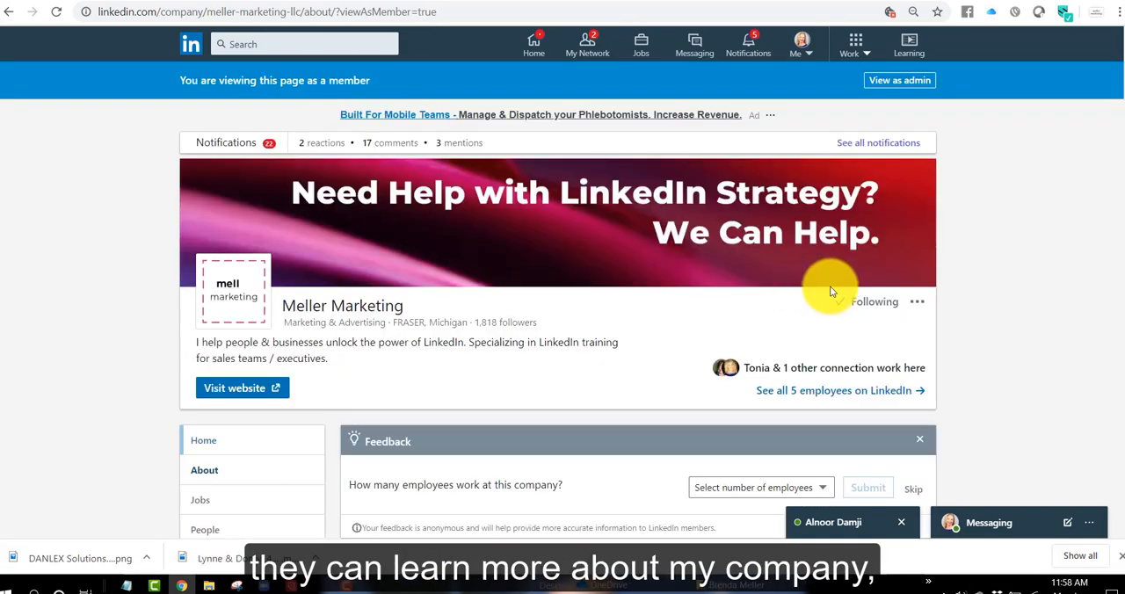
{"action": "scroll", "coordinate": [1065, 347], "scroll_direction": "down", "scroll_amount": 5}
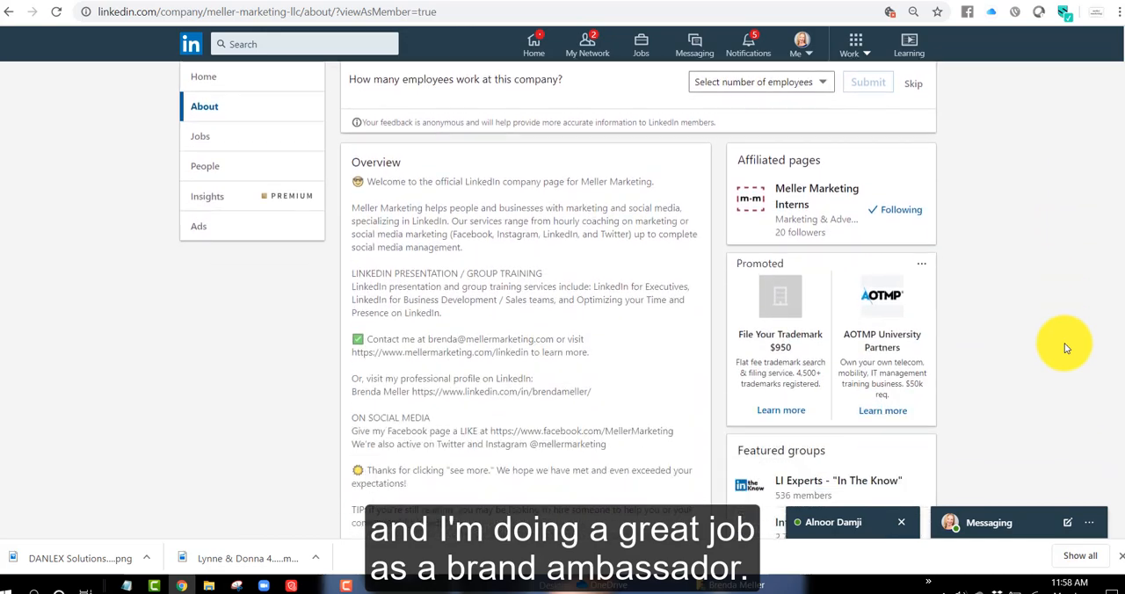
- Return from the company page to the account owner's own profile
{"action": "scroll", "coordinate": [1065, 334], "scroll_direction": "up", "scroll_amount": 5}
{"action": "left_click", "coordinate": [798, 44]}
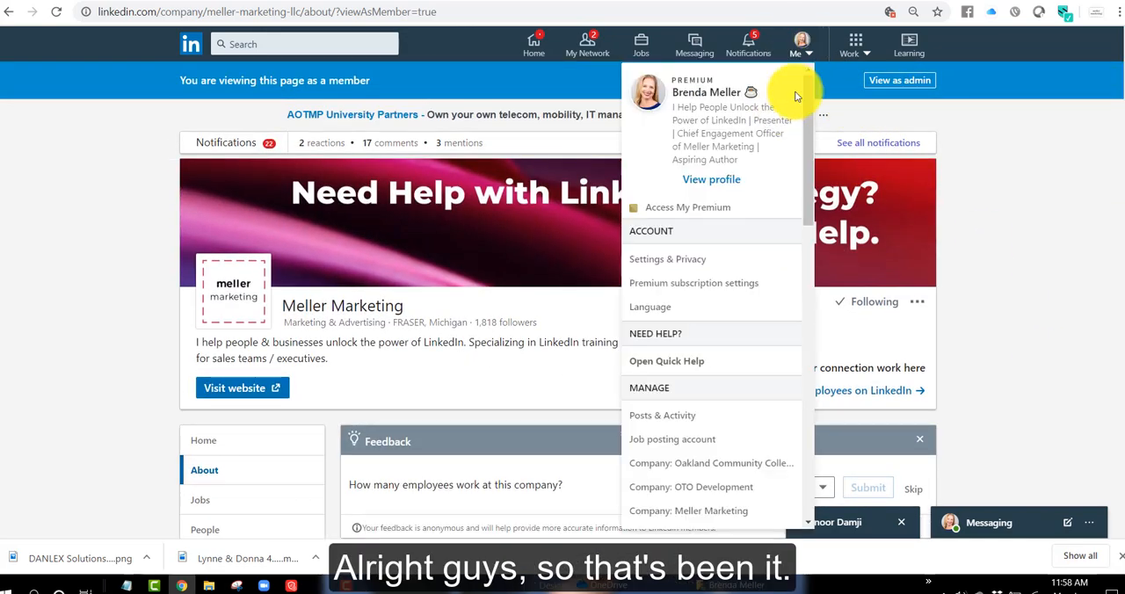
{"action": "left_click", "coordinate": [724, 180]}
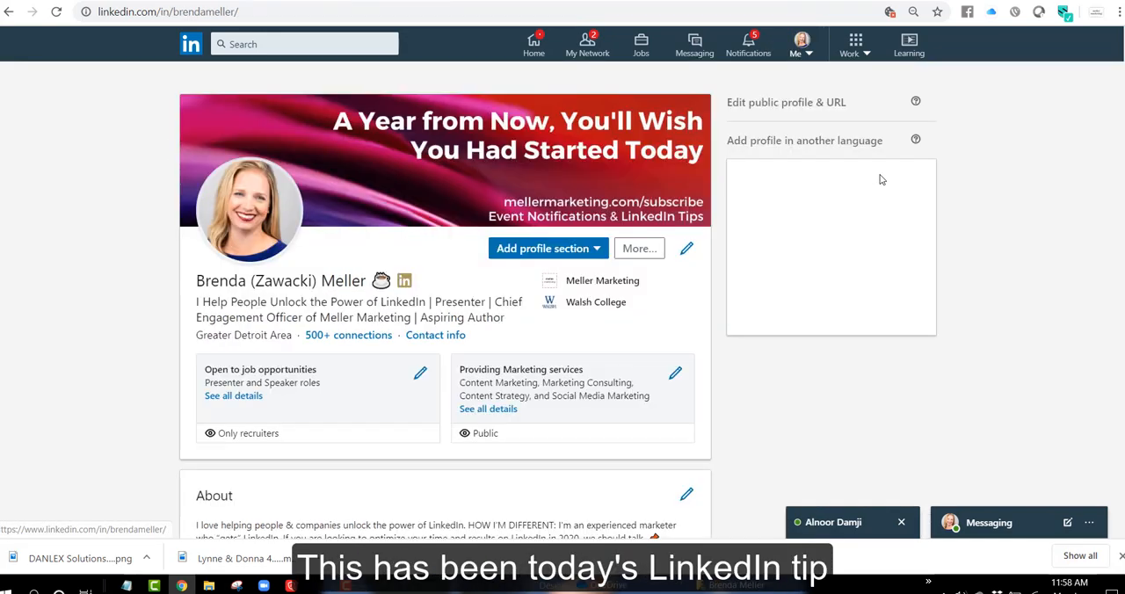